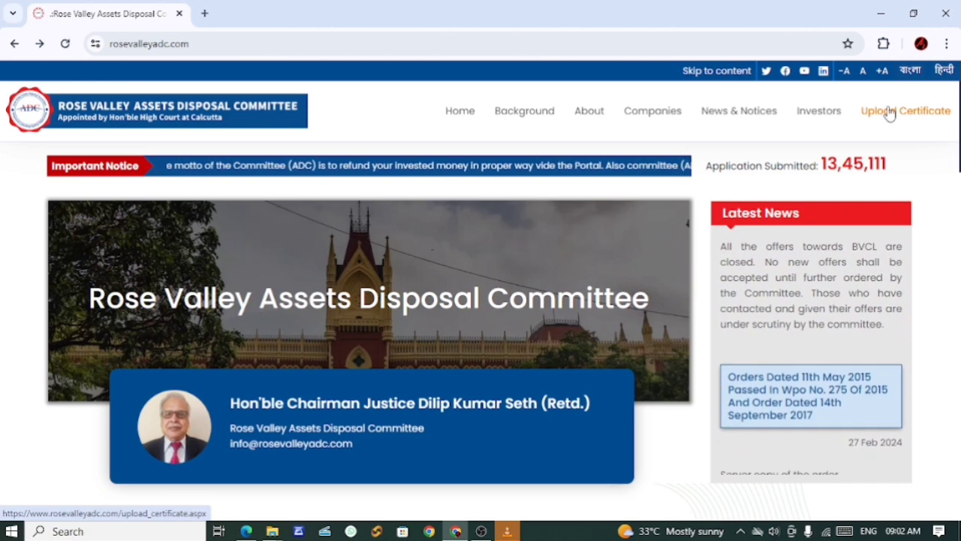
- Open the Upload Certificate form and set the applicant type to Nominee
click(891, 114)
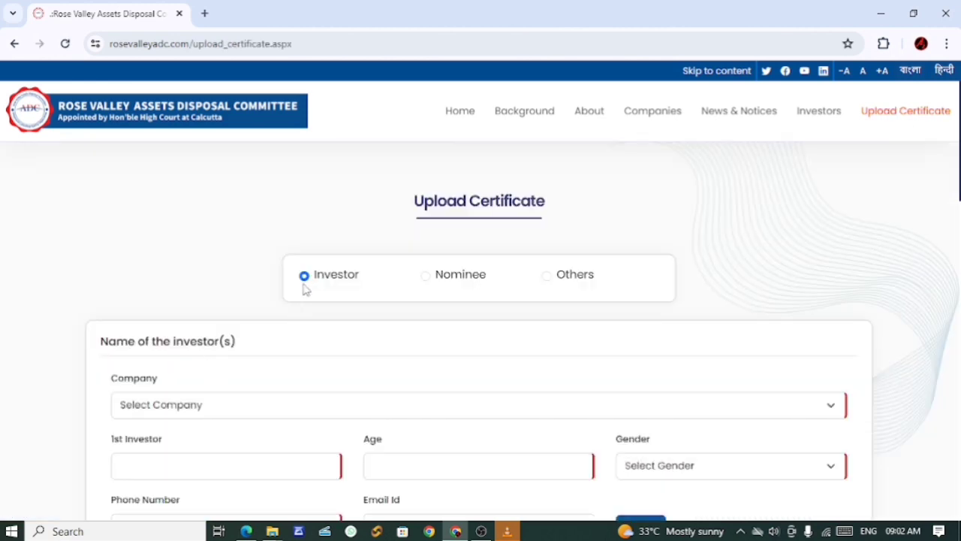
click(427, 278)
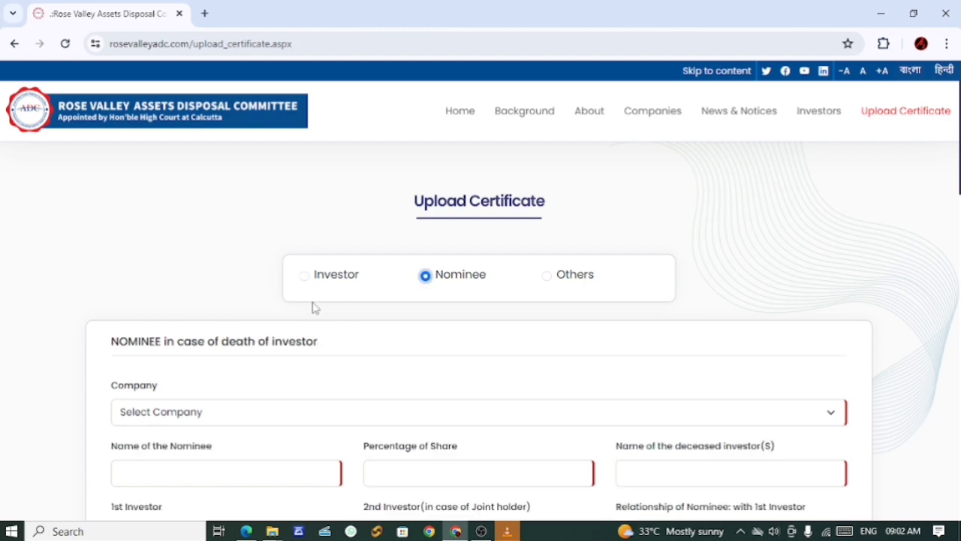
scroll(355, 322, down, 2)
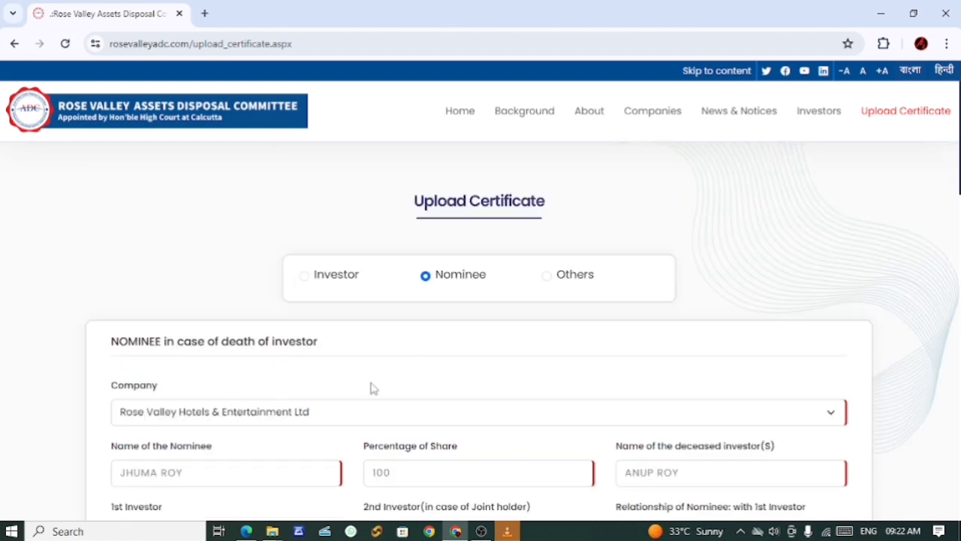
- Review the company choices, the nominee's percentage of share and the deceased investor's name in the nominee section
scroll(408, 359, down, 2)
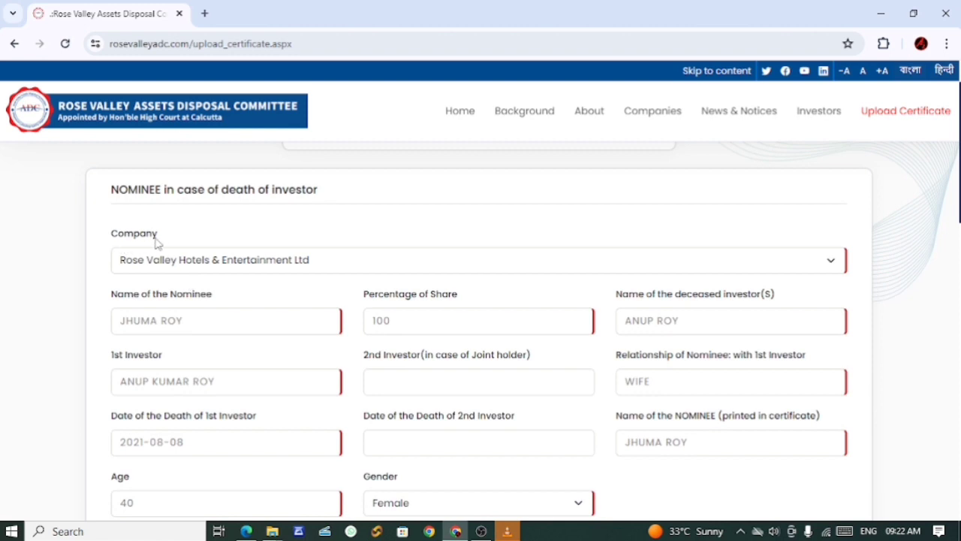
click(177, 268)
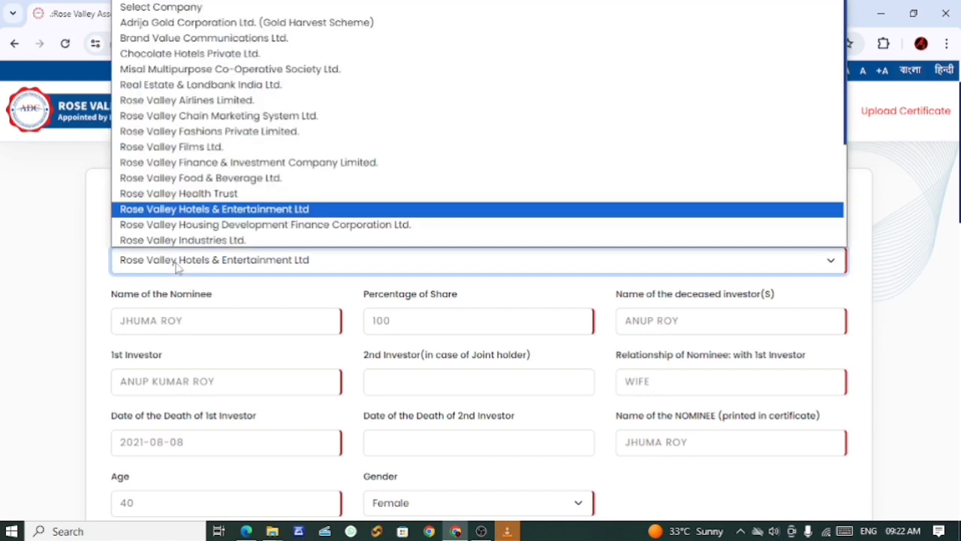
click(177, 268)
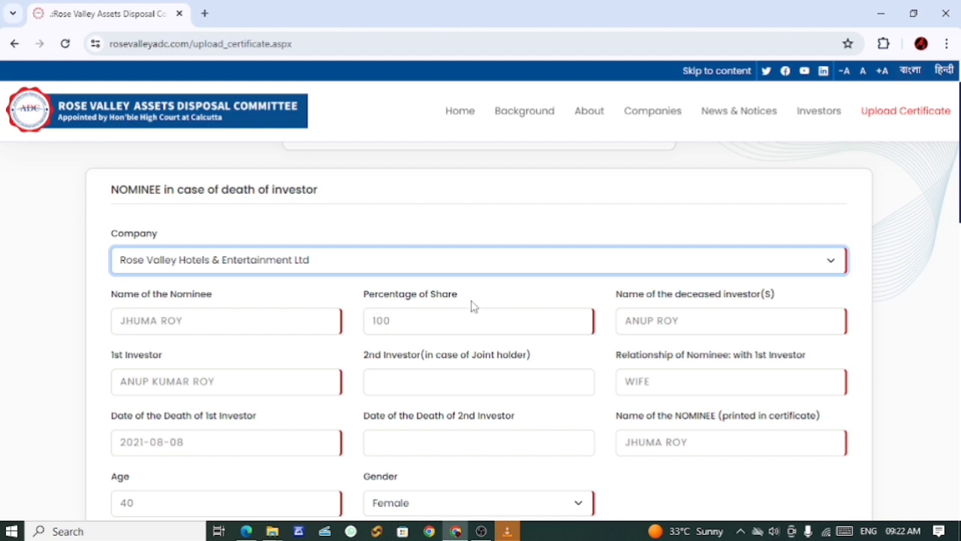
click(411, 323)
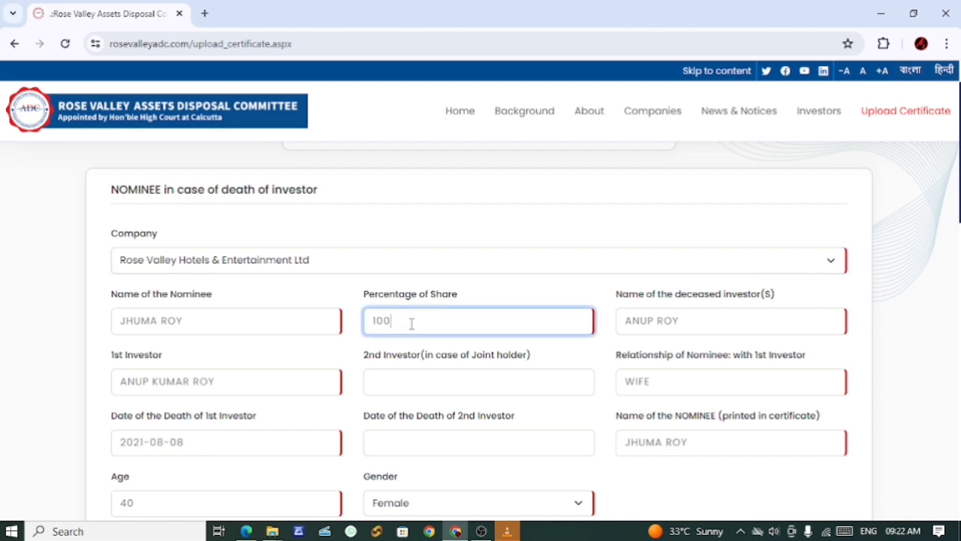
click(350, 340)
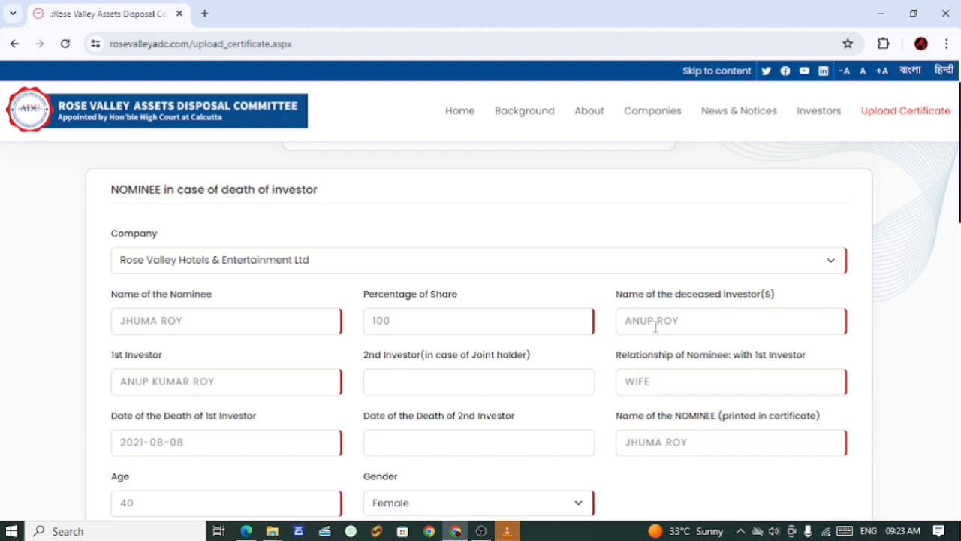
click(698, 323)
click(596, 344)
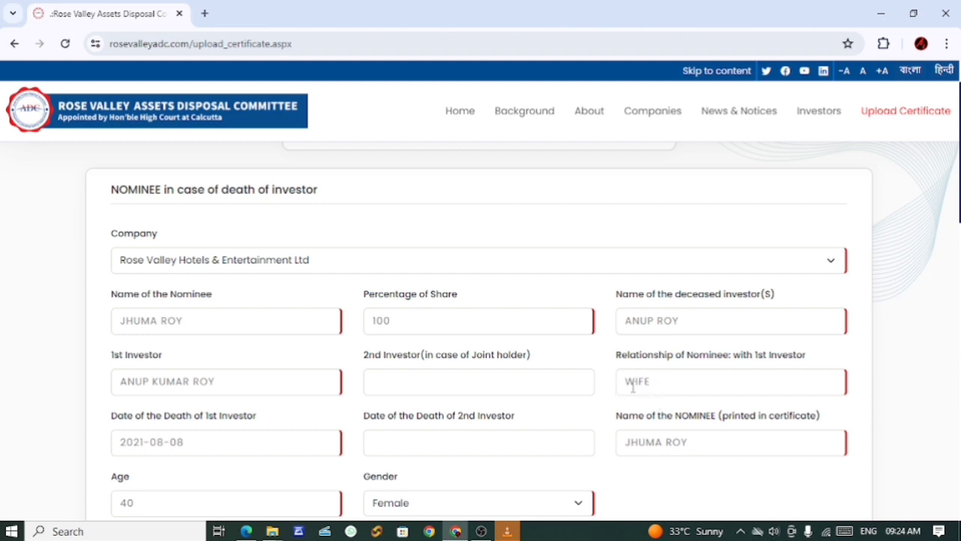
- Review the nominee's relationship, gender, contact details, identity type options and address fields including the state
scroll(112, 414, down, 1)
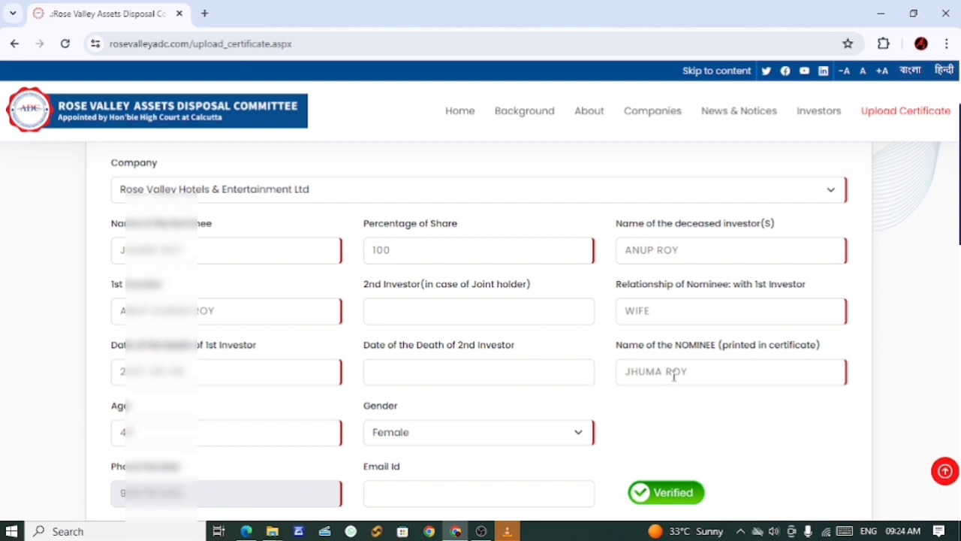
scroll(392, 378, down, 1)
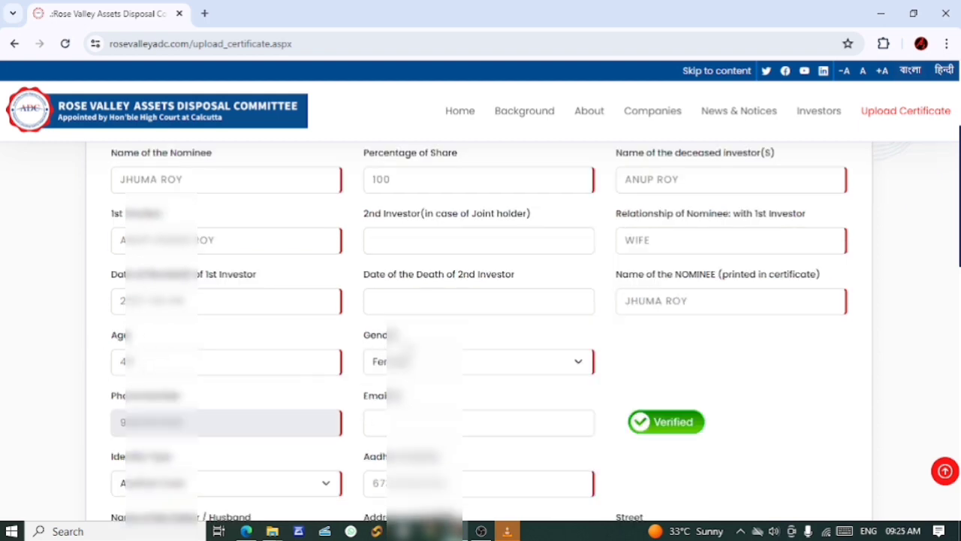
click(405, 362)
click(407, 365)
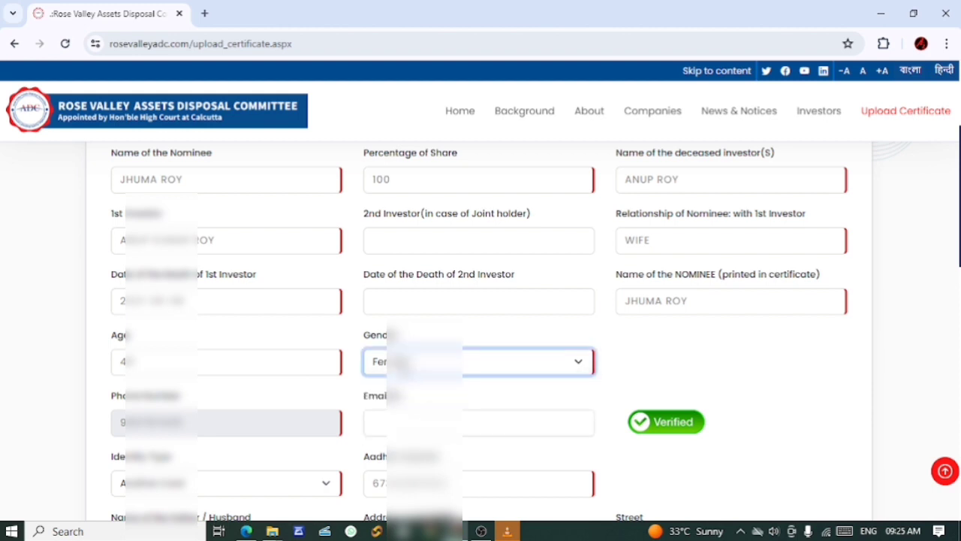
scroll(120, 345, down, 1)
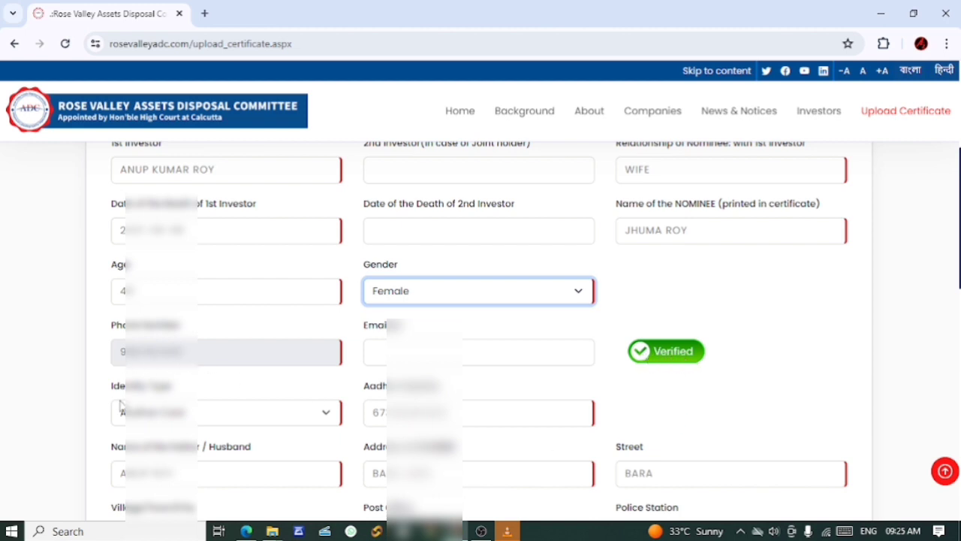
click(150, 418)
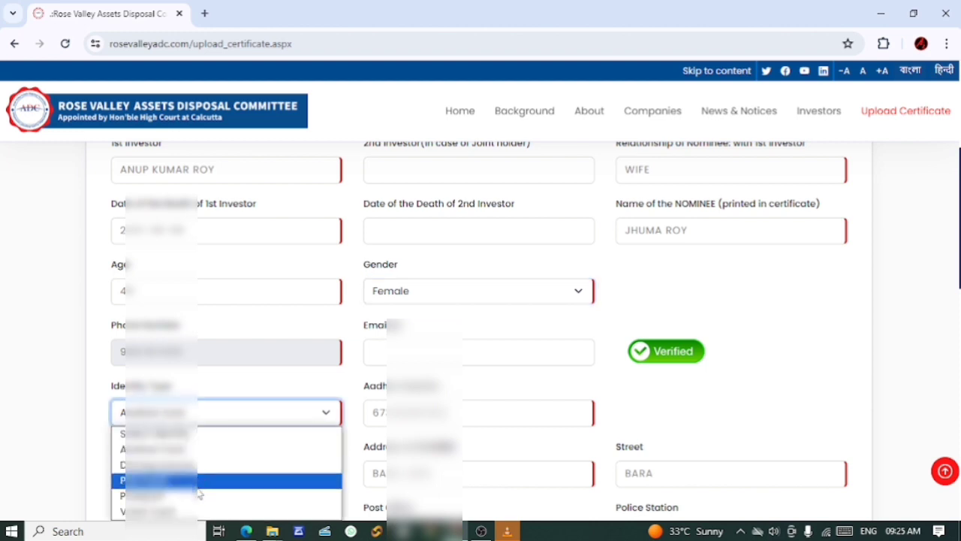
click(202, 392)
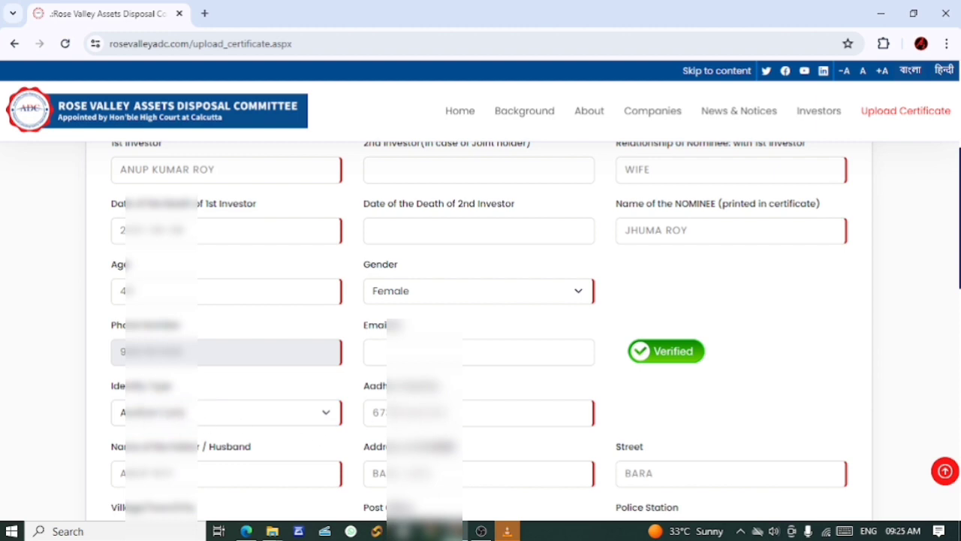
scroll(375, 390, down, 1)
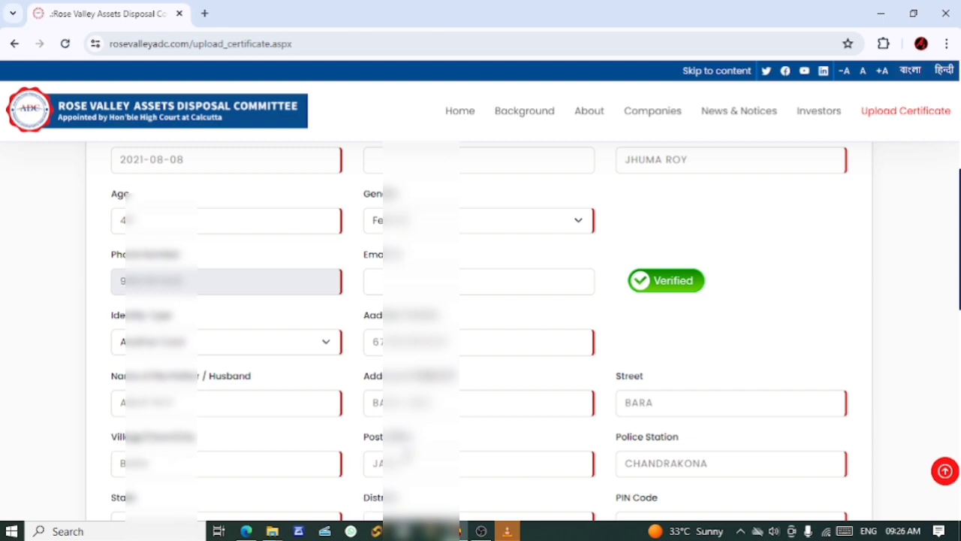
scroll(525, 443, down, 1)
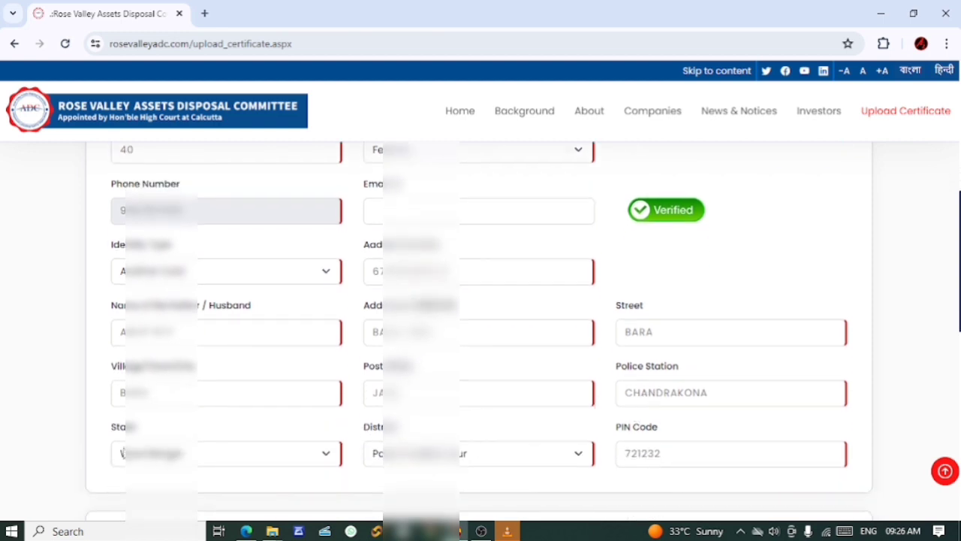
click(122, 453)
click(128, 430)
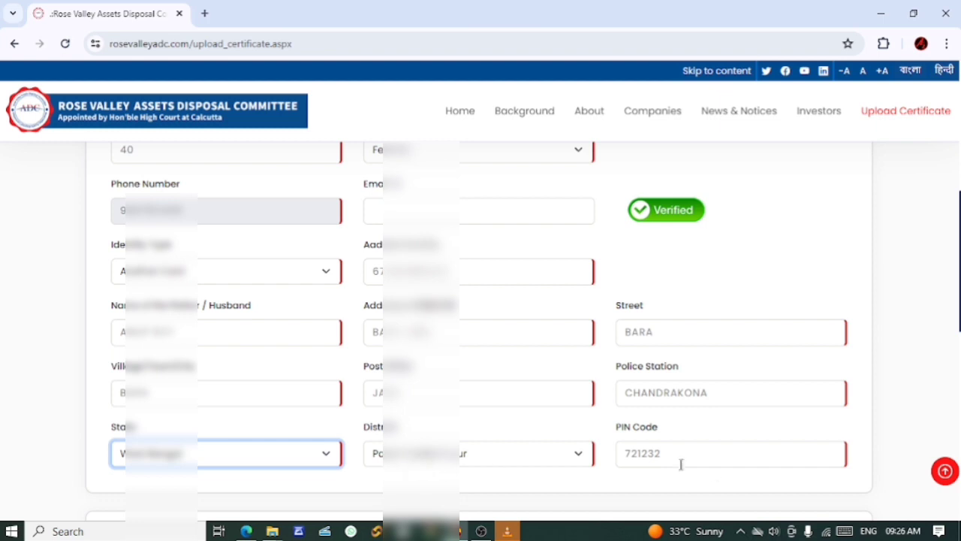
- Review the nominee's bank account details and the investment row, including the amount received at maturity
scroll(685, 460, down, 4)
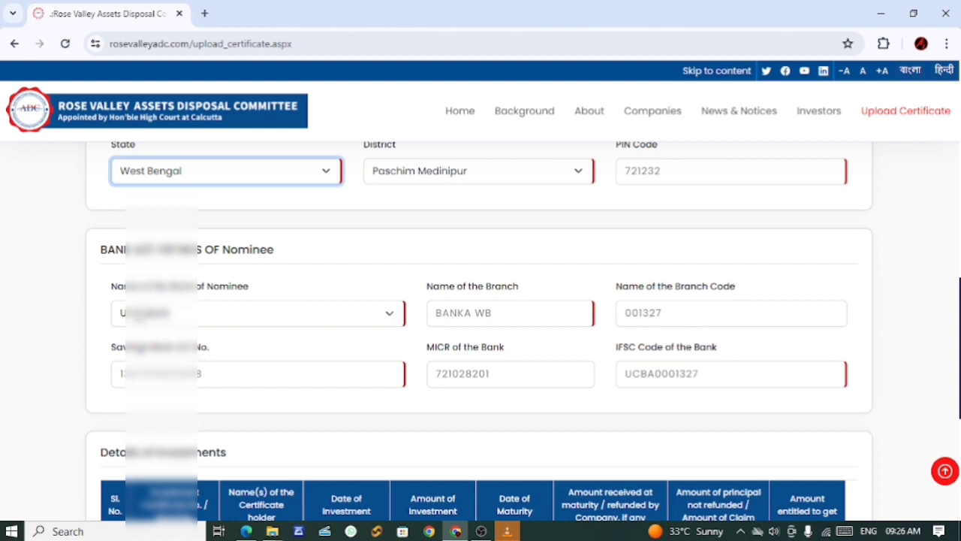
click(140, 318)
click(140, 319)
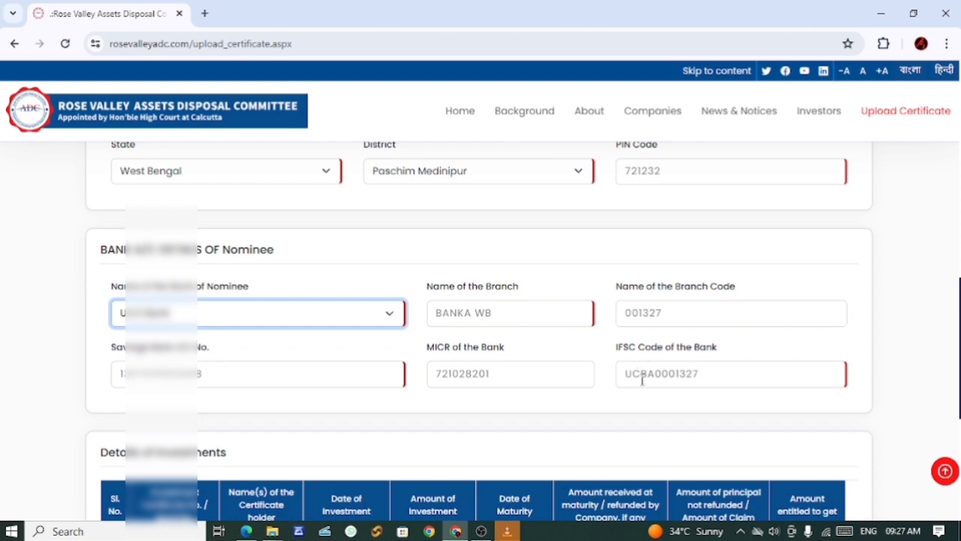
scroll(748, 399, down, 2)
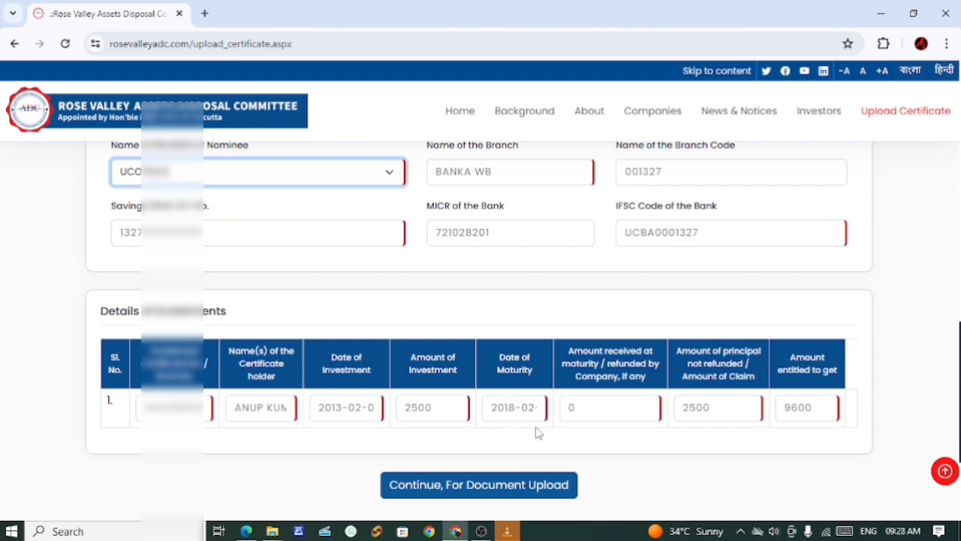
click(590, 415)
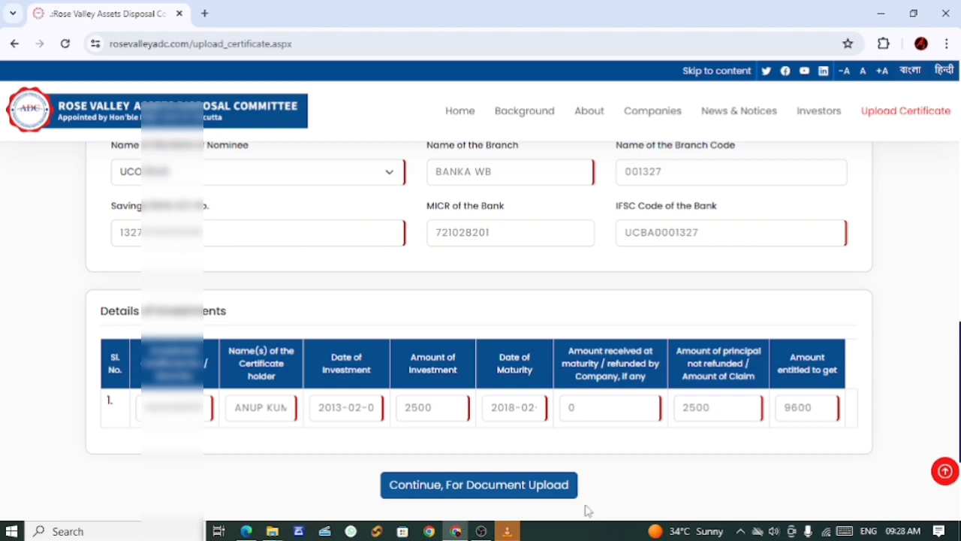
- Continue to the nominee's document upload section and restore the browser window to a smaller size beside the desktop files
click(476, 490)
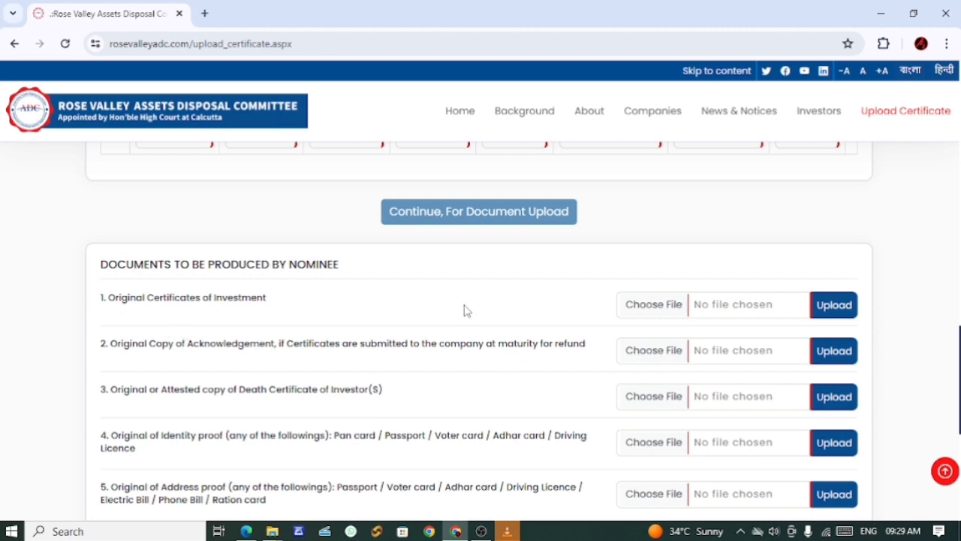
scroll(412, 440, down, 1)
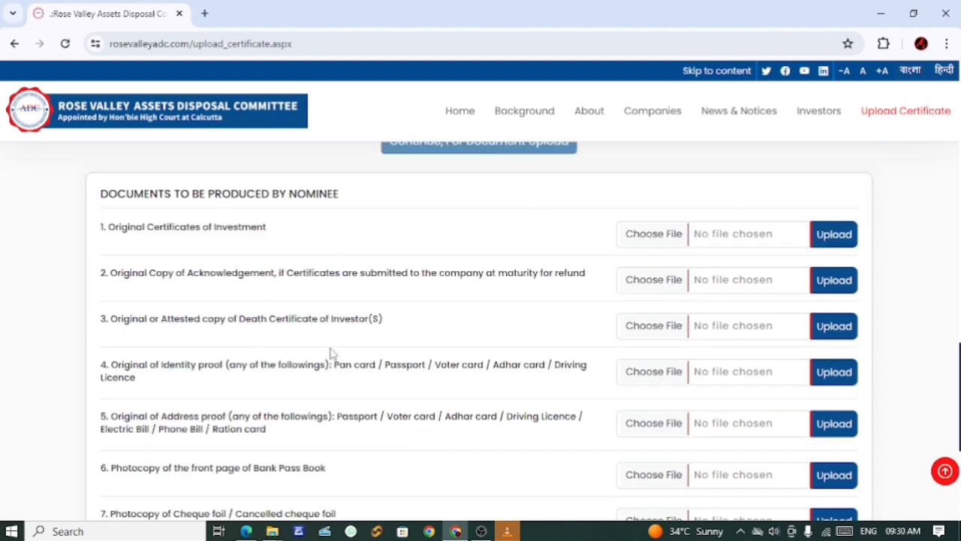
key(super+Down)
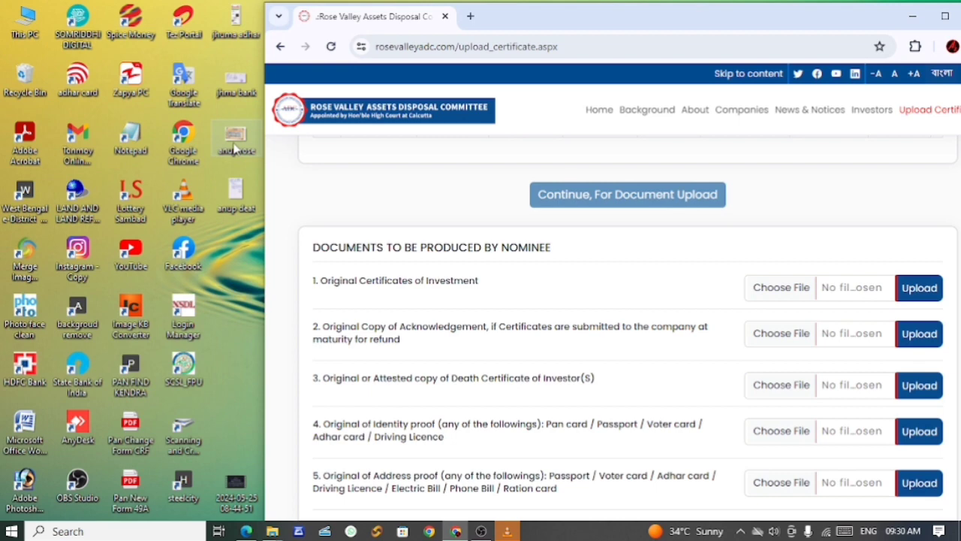
- Attach the investment certificate image to the certificate and acknowledgement entries, and the death certificate image to the third entry
drag(235, 146, 758, 288)
drag(231, 143, 770, 331)
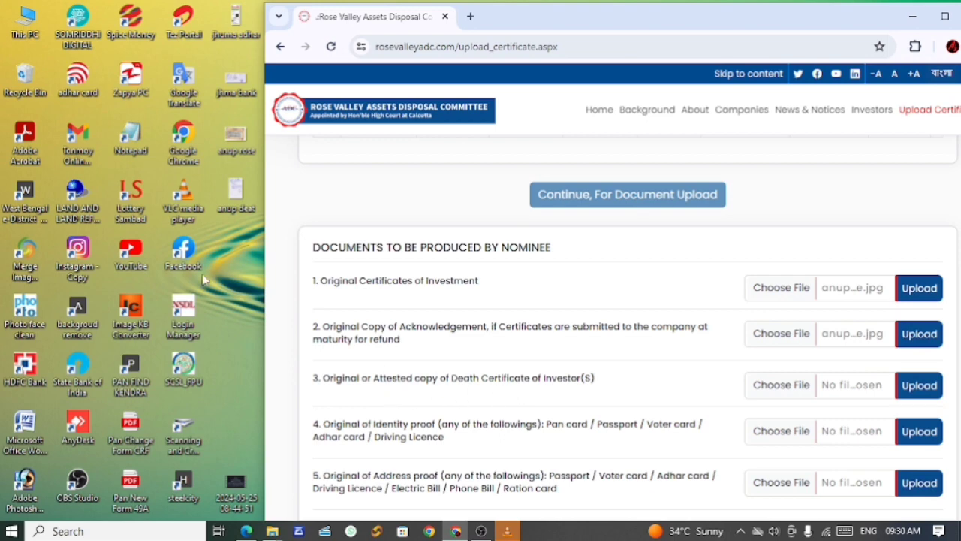
drag(239, 196, 771, 384)
- Attach the nominee's Aadhaar image as both the identity proof and the address proof
scroll(598, 369, down, 1)
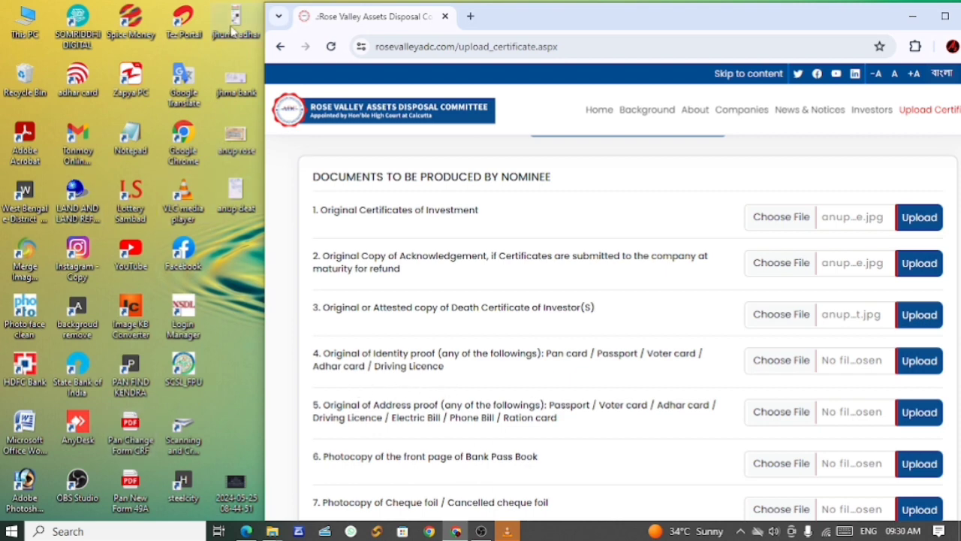
drag(233, 31, 760, 364)
scroll(511, 386, down, 1)
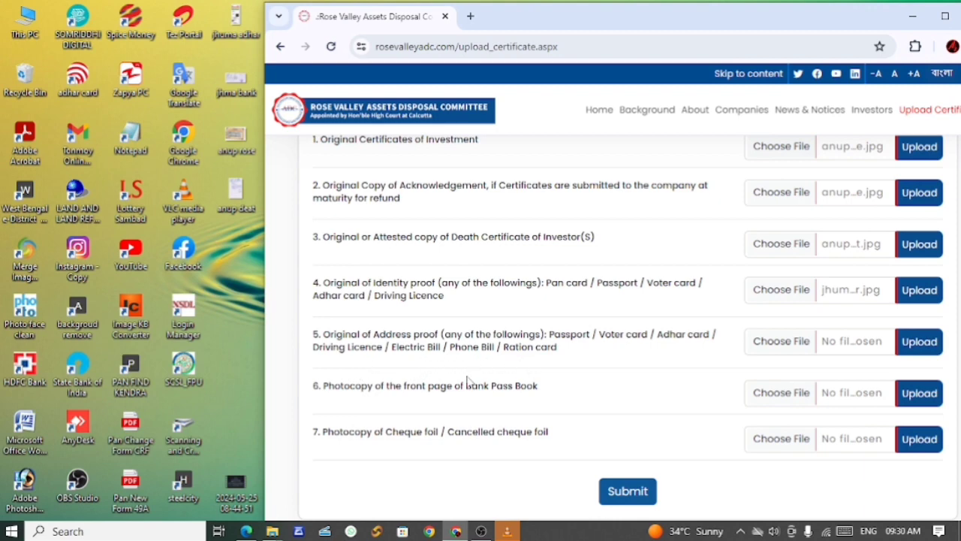
drag(232, 39, 768, 343)
- Attach the nominee's bank image to the passbook and cancelled cheque entries, and maximize the browser window
drag(240, 97, 777, 398)
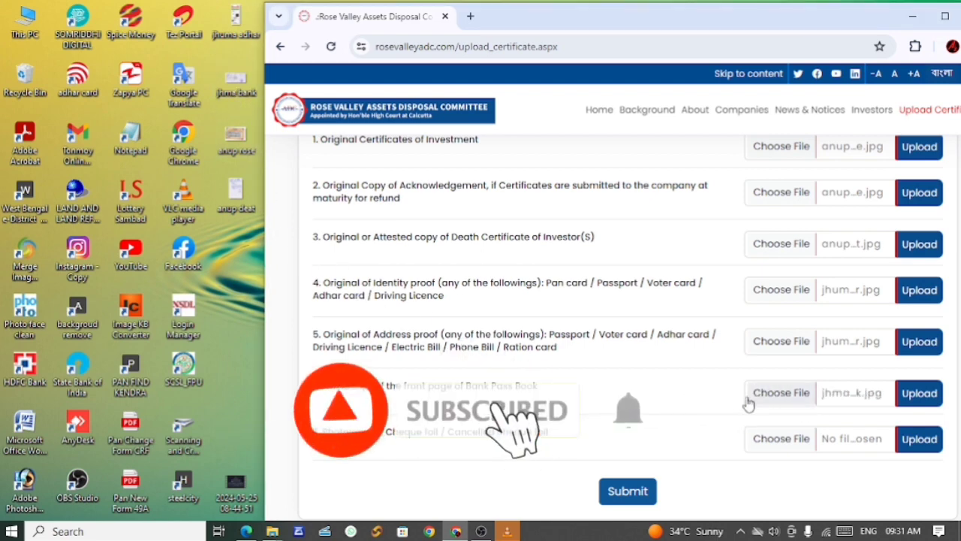
drag(372, 374, 763, 442)
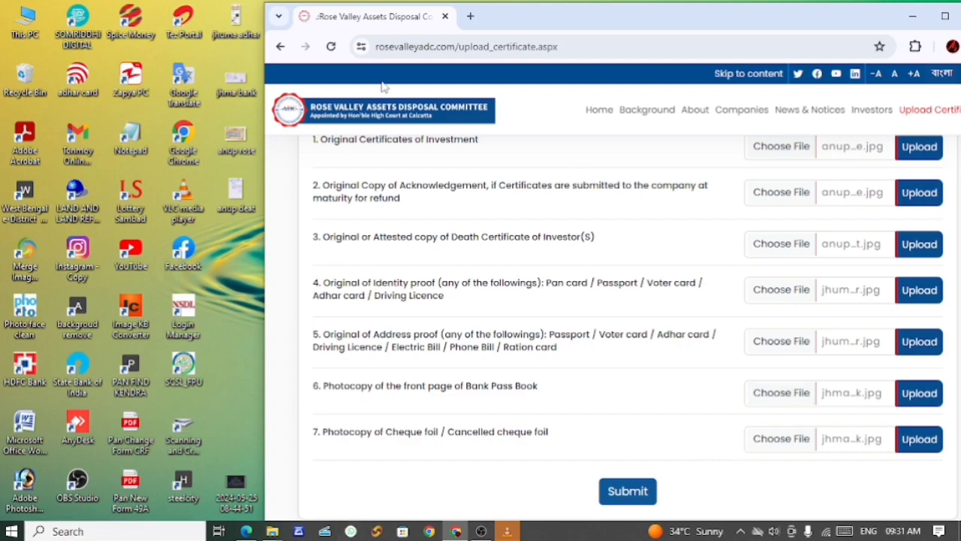
click(944, 15)
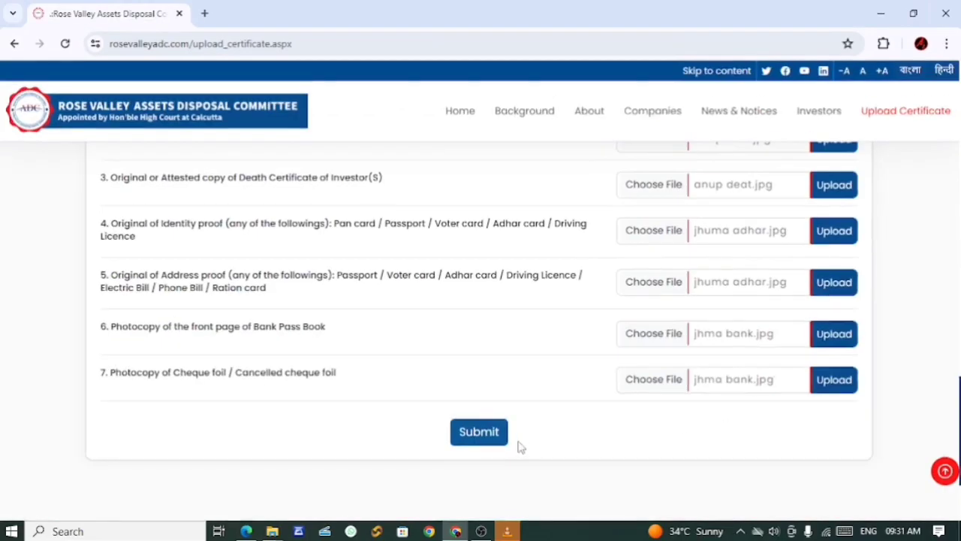
- Check the files attached to all seven nominee document entries
scroll(519, 446, up, 3)
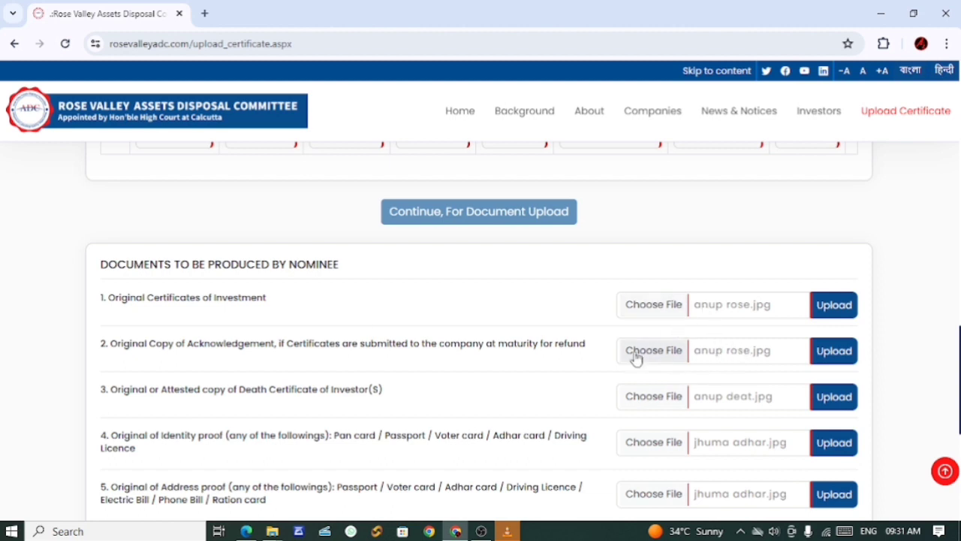
scroll(540, 358, down, 1)
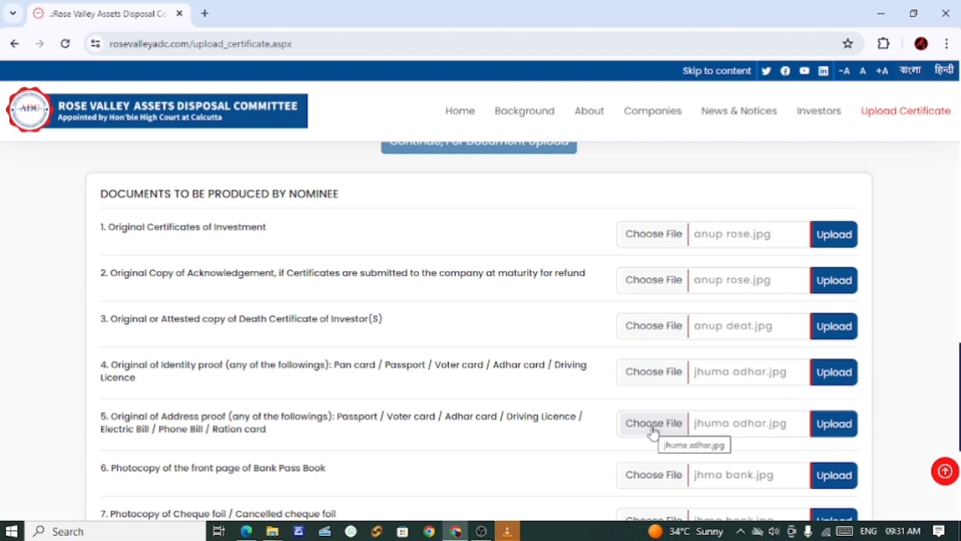
scroll(638, 417, down, 2)
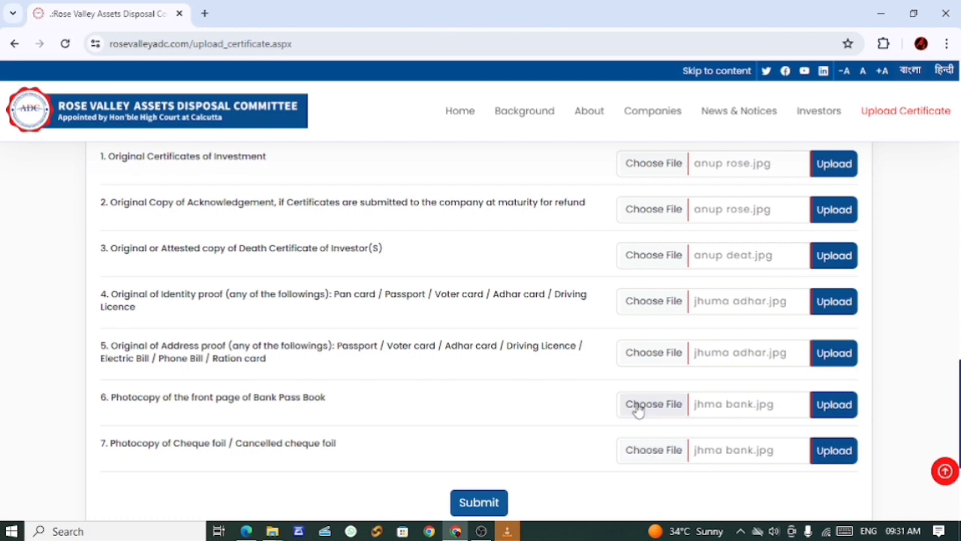
scroll(531, 431, up, 1)
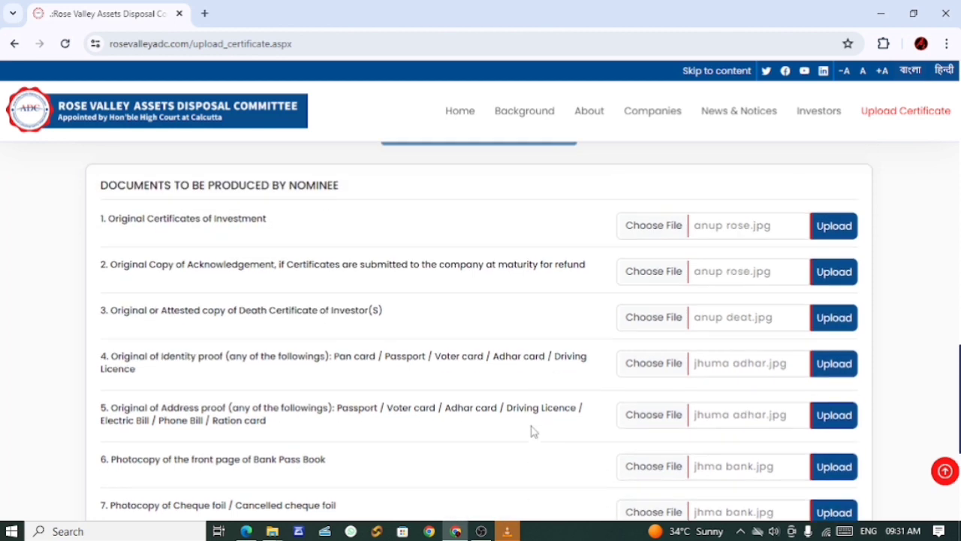
- Upload the selected files for all seven nominee document entries, submit the nominee form and acknowledge the confirmation
click(841, 241)
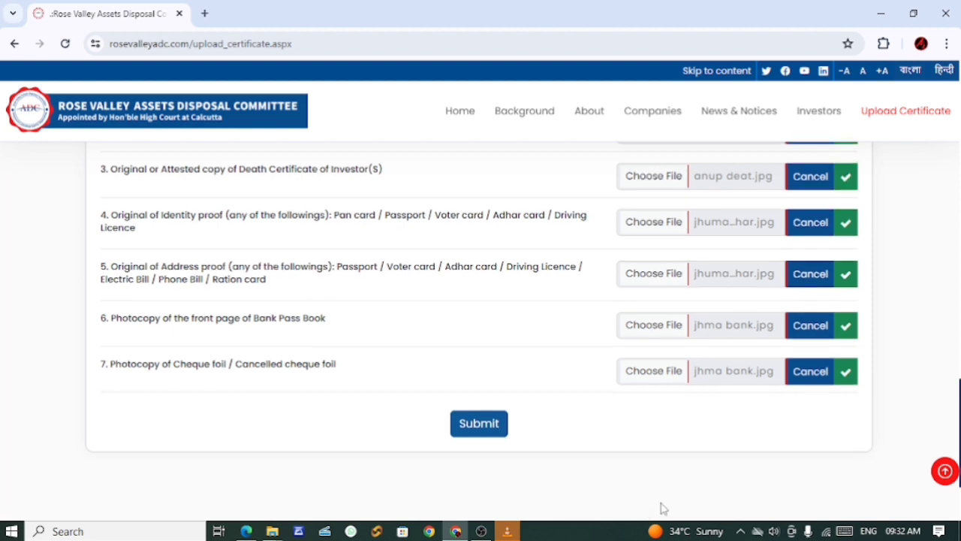
scroll(659, 504, up, 3)
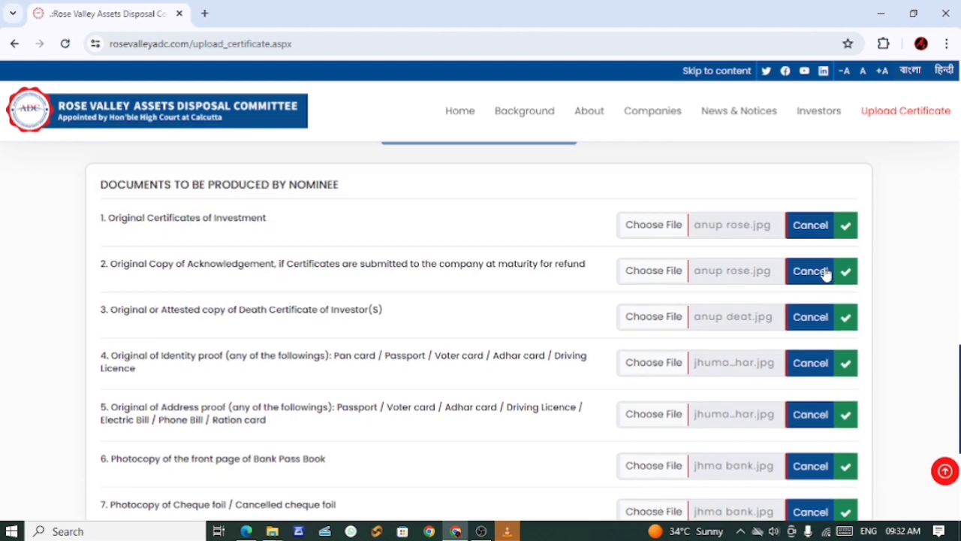
scroll(675, 418, down, 1)
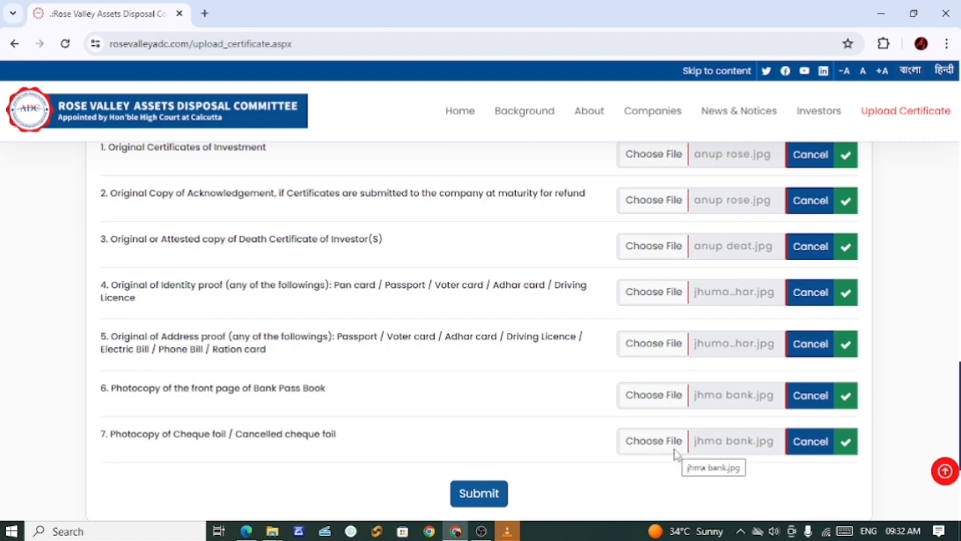
click(480, 496)
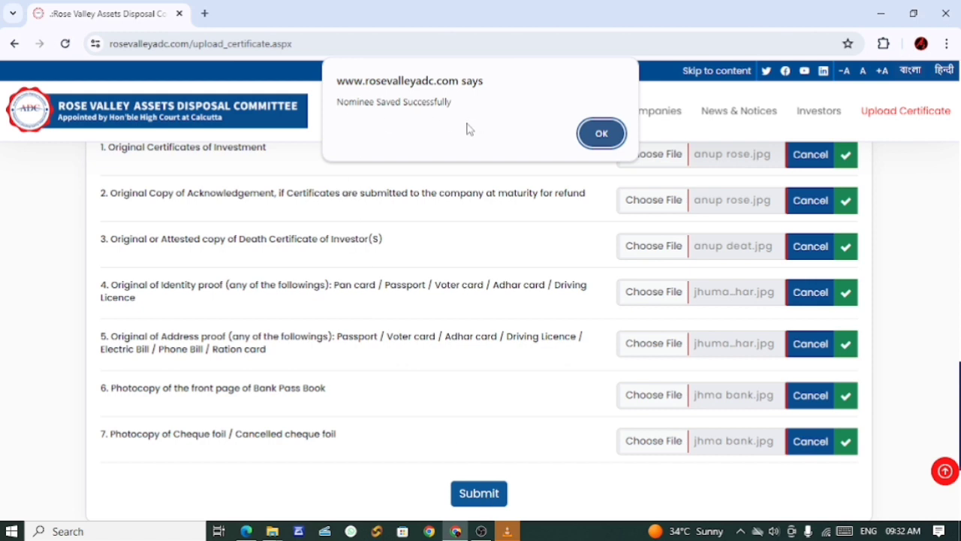
click(600, 135)
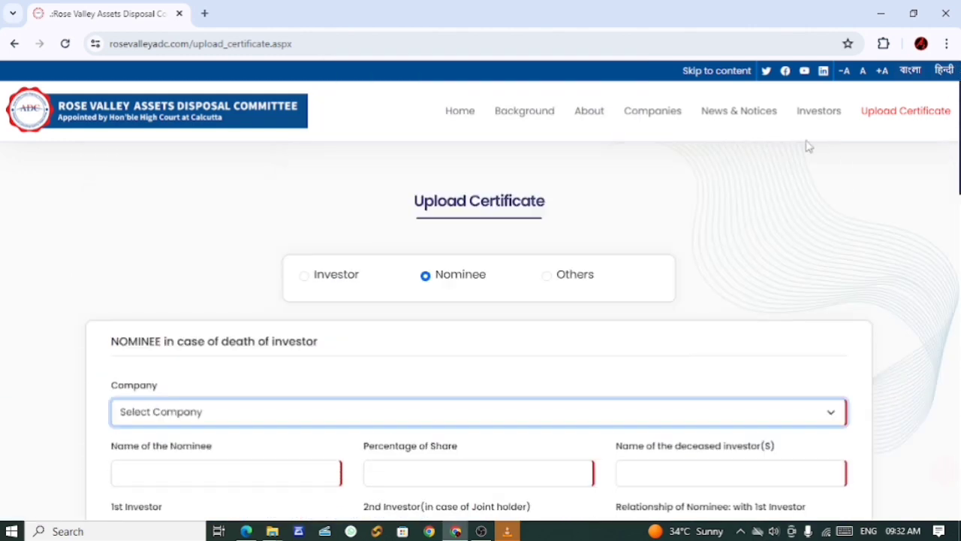
- Look up the application's status on the Investors page by its certificate number, answering the human-check sum with 7
click(822, 118)
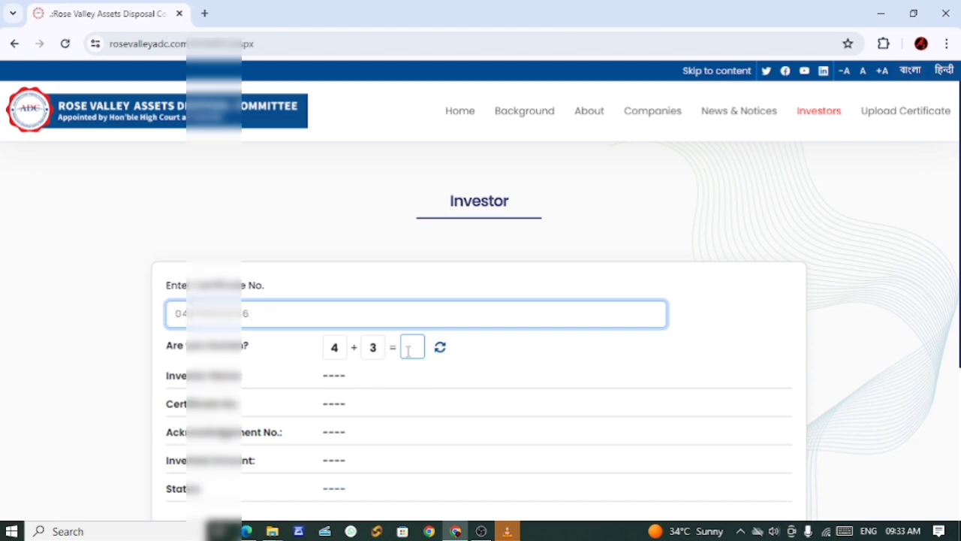
click(408, 351)
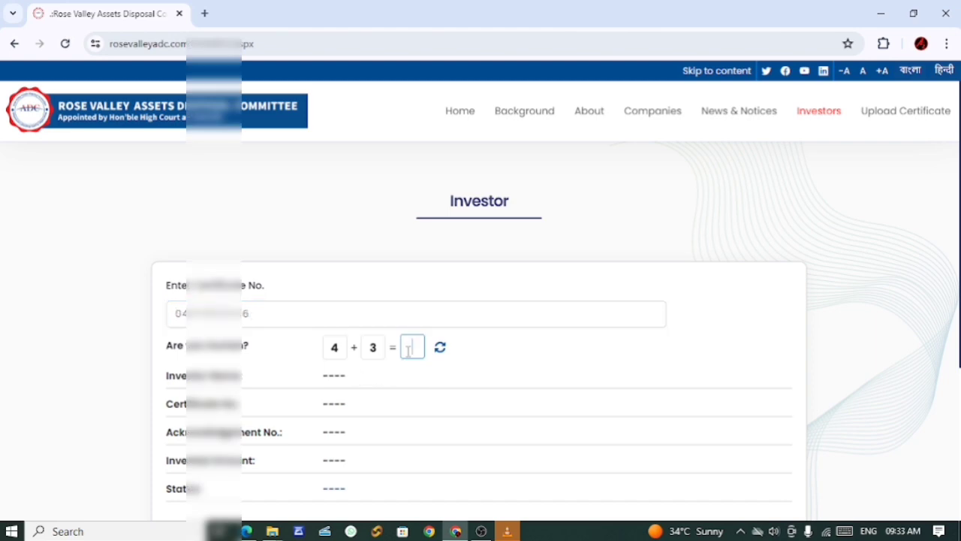
text(7)
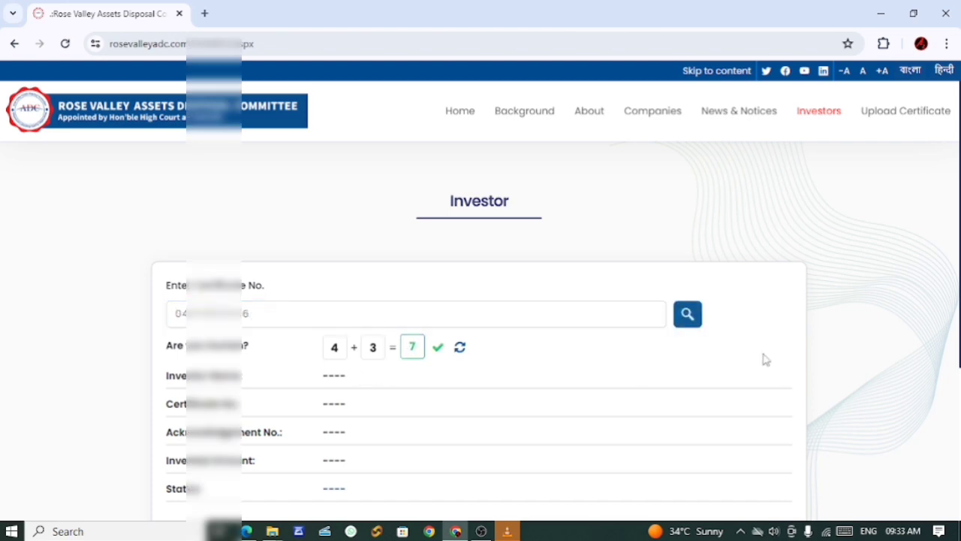
click(689, 319)
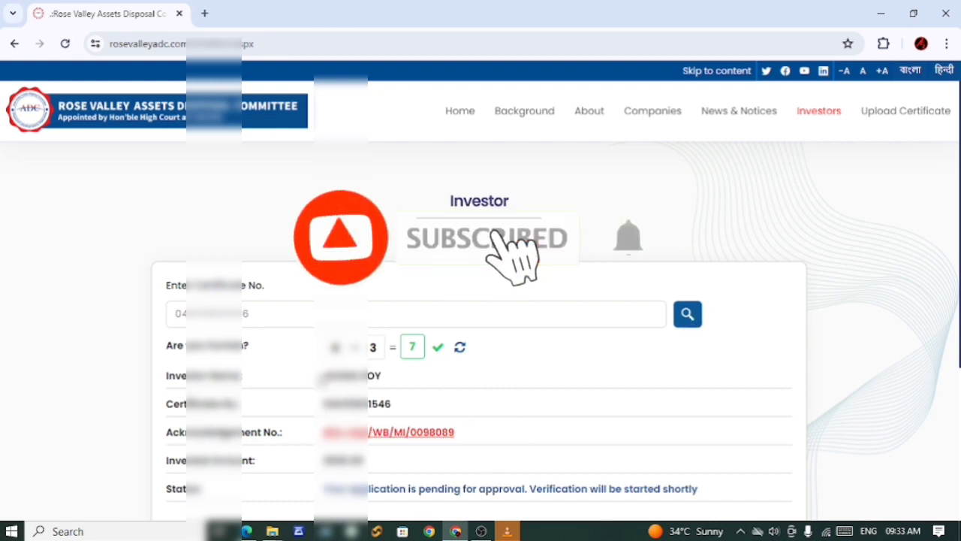
drag(321, 376, 403, 379)
click(420, 383)
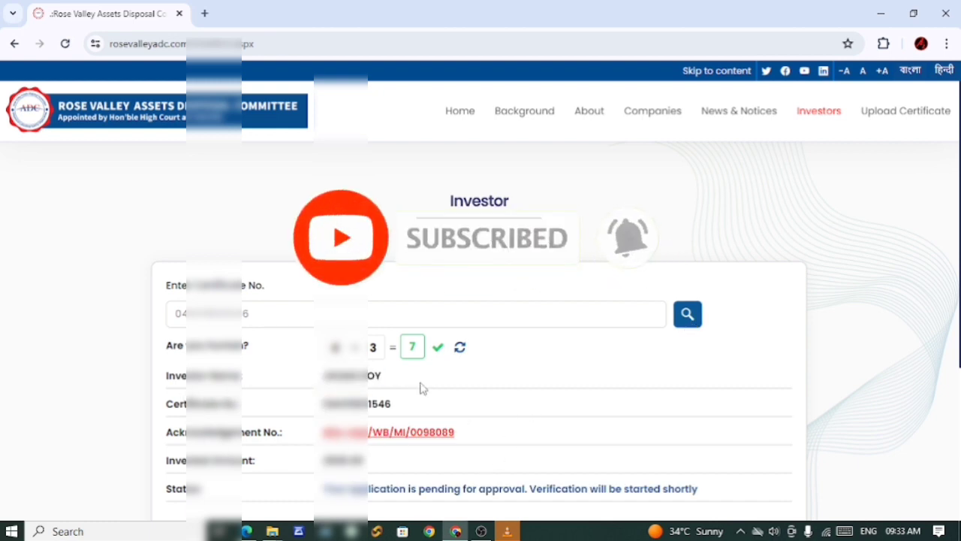